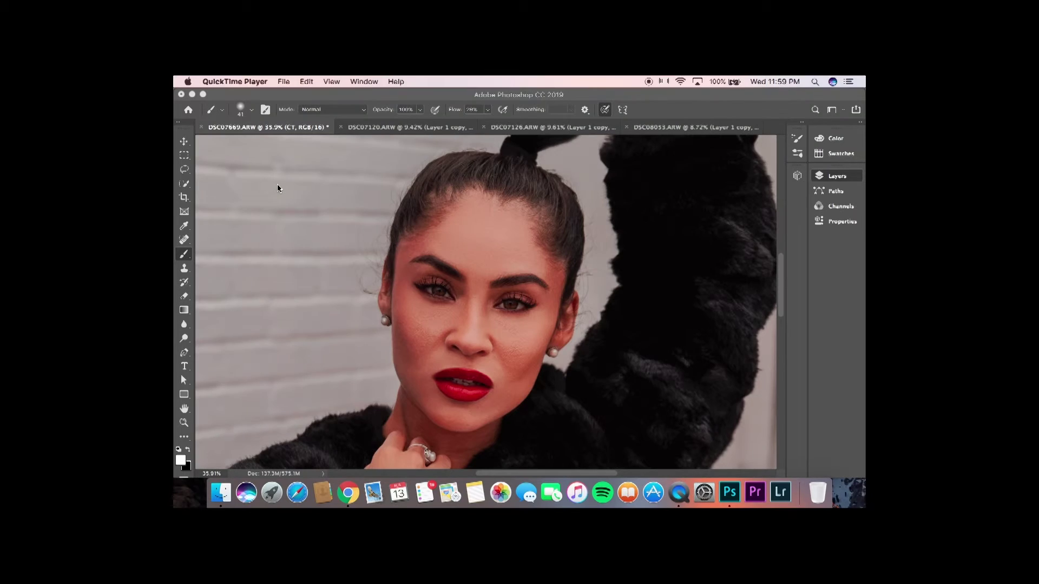
Step: Add a Curves adjustment layer above the CT group and duplicate it
left_click(844, 182)
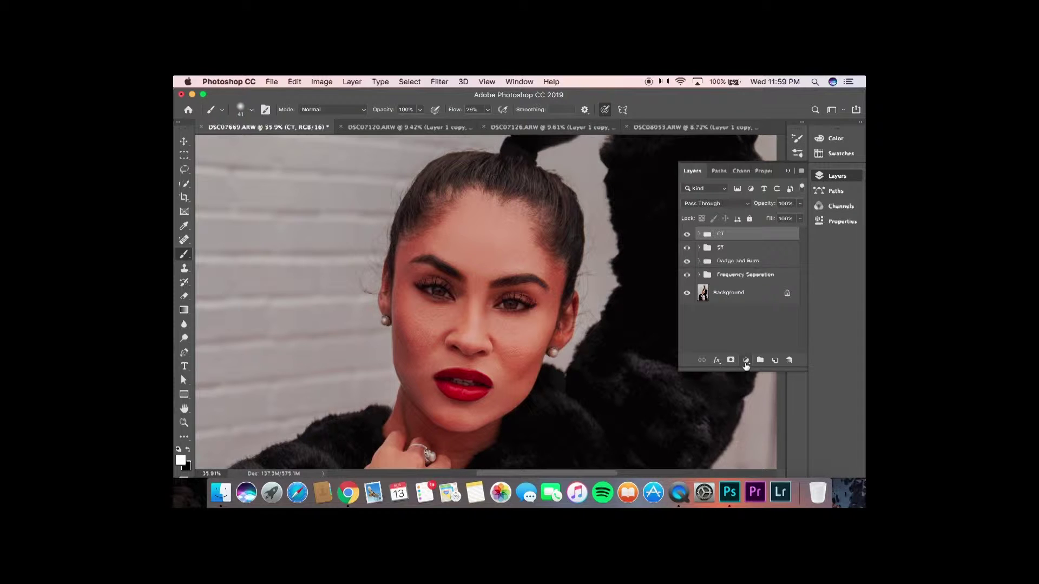
left_click(746, 360)
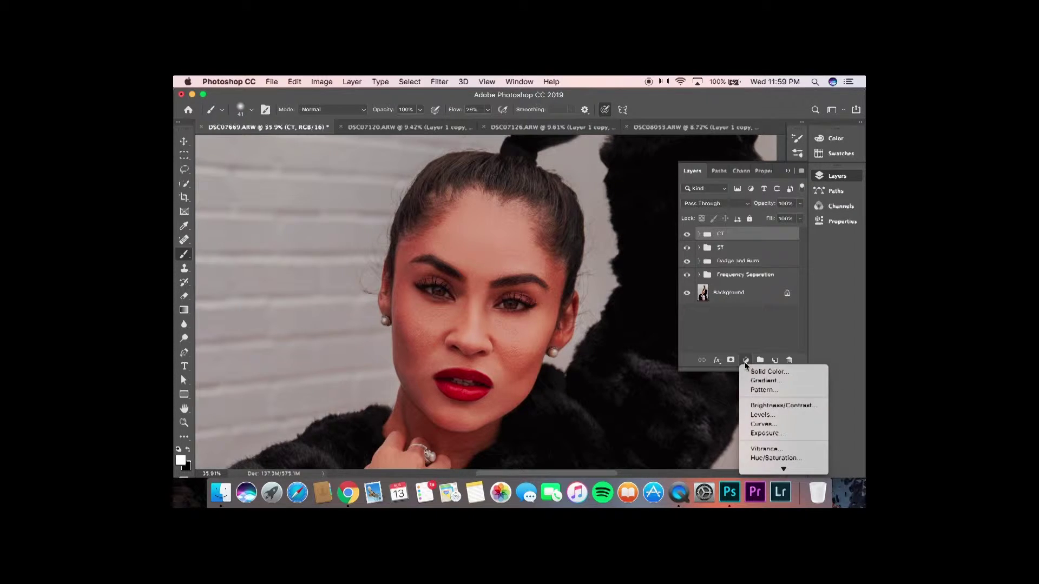
left_click(770, 424)
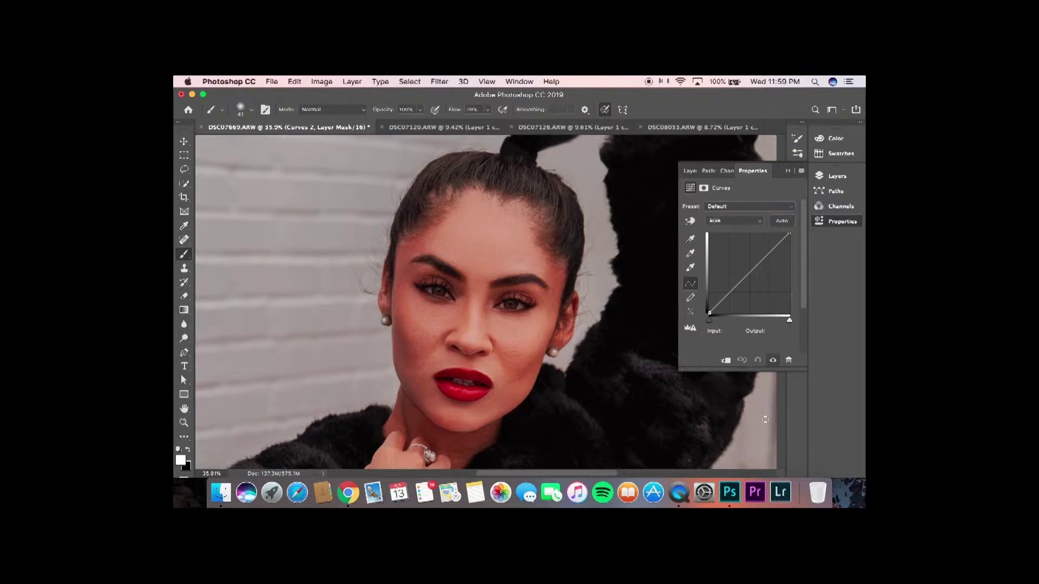
key("super+j")
Step: Rename the lower Curves layer BURN and the upper copy DODGE
left_click(830, 180)
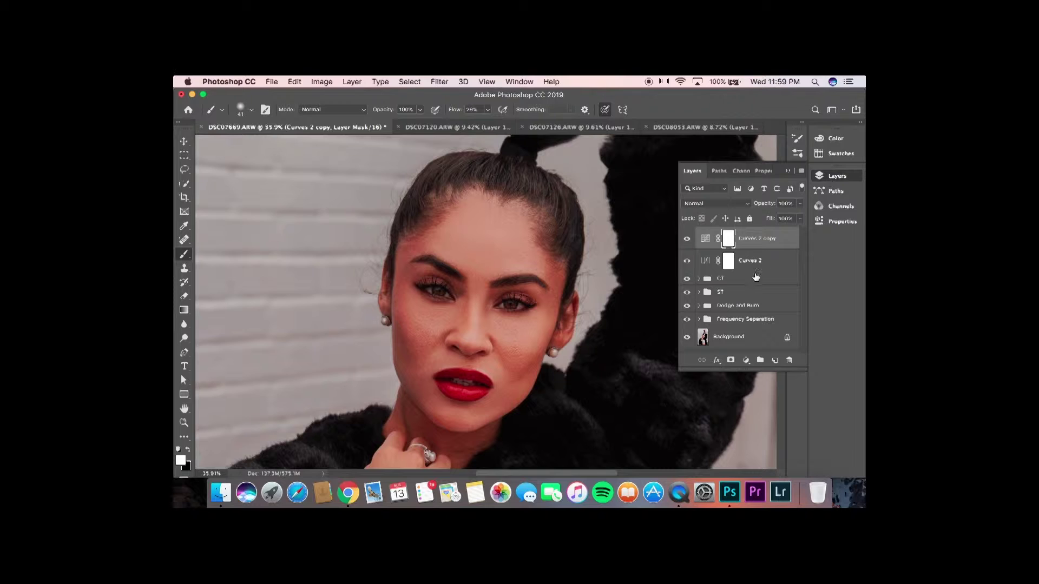
double_click(752, 260)
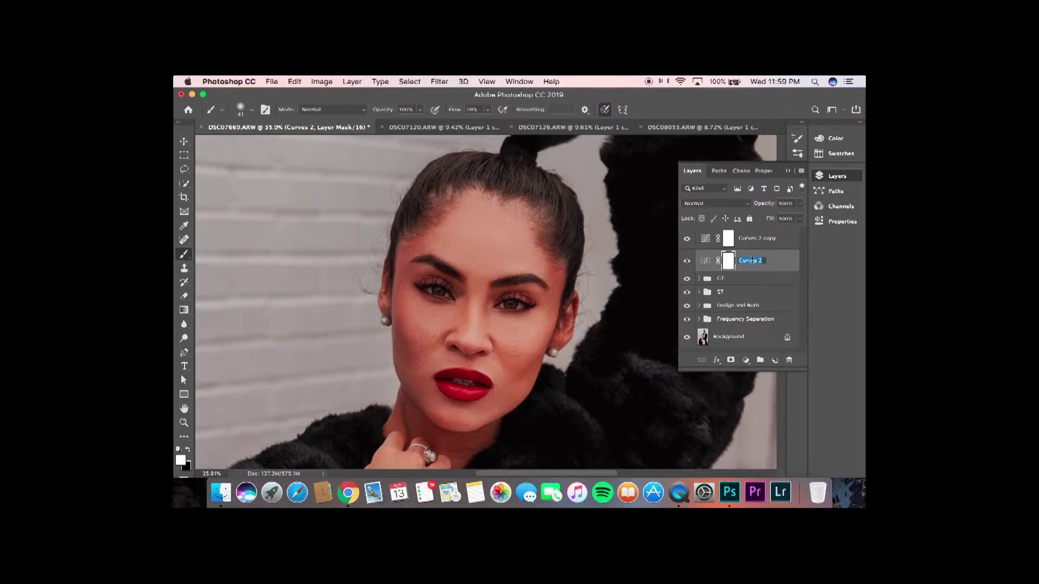
type("DUR")
type("N")
key("Return")
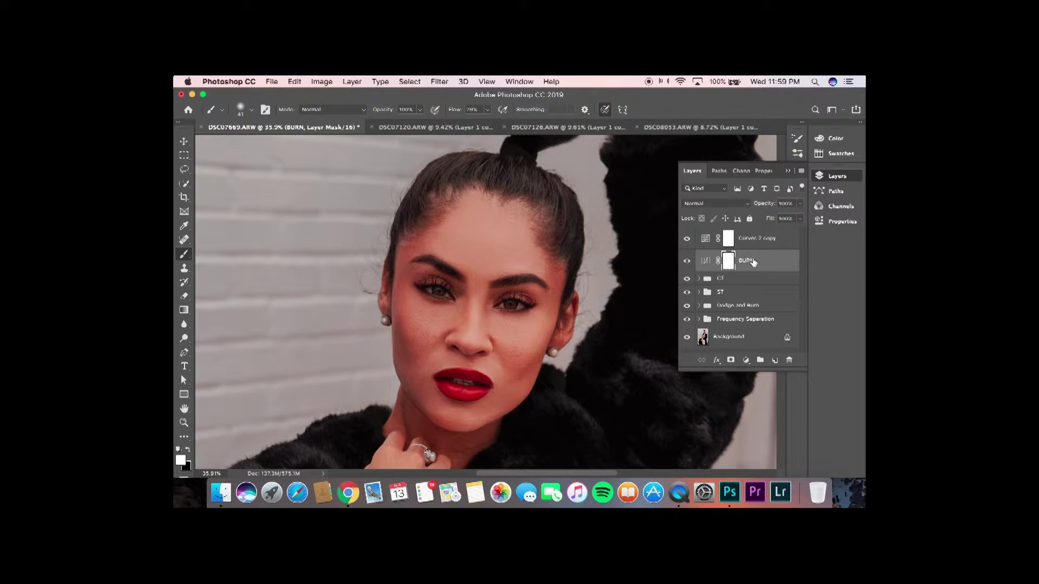
double_click(759, 238)
type("DODGE")
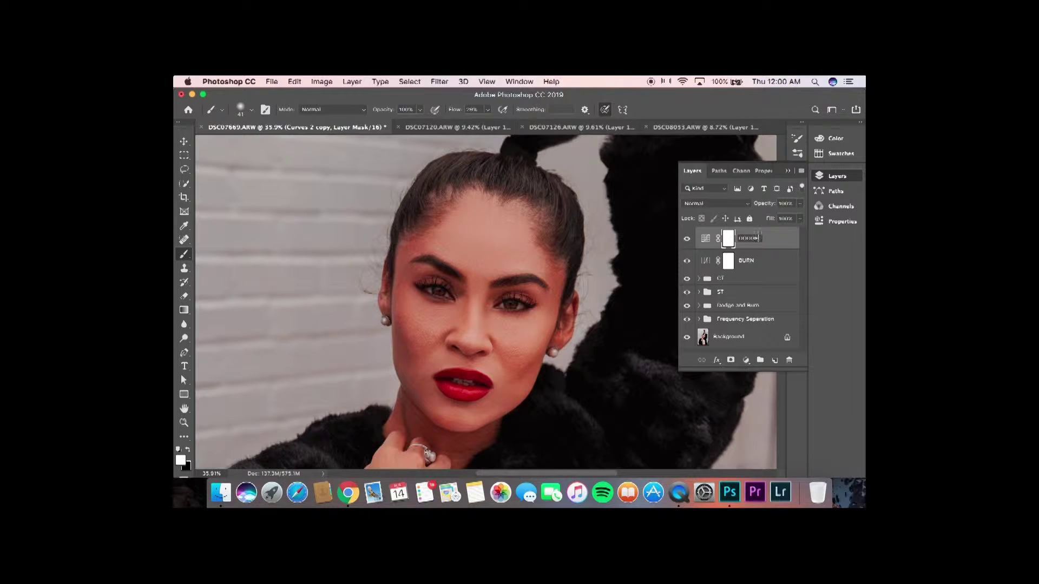
key("Return")
Step: Darken the BURN curve by pulling its midpoint down to about output 99, and invert the layer's mask to black
left_click(732, 264)
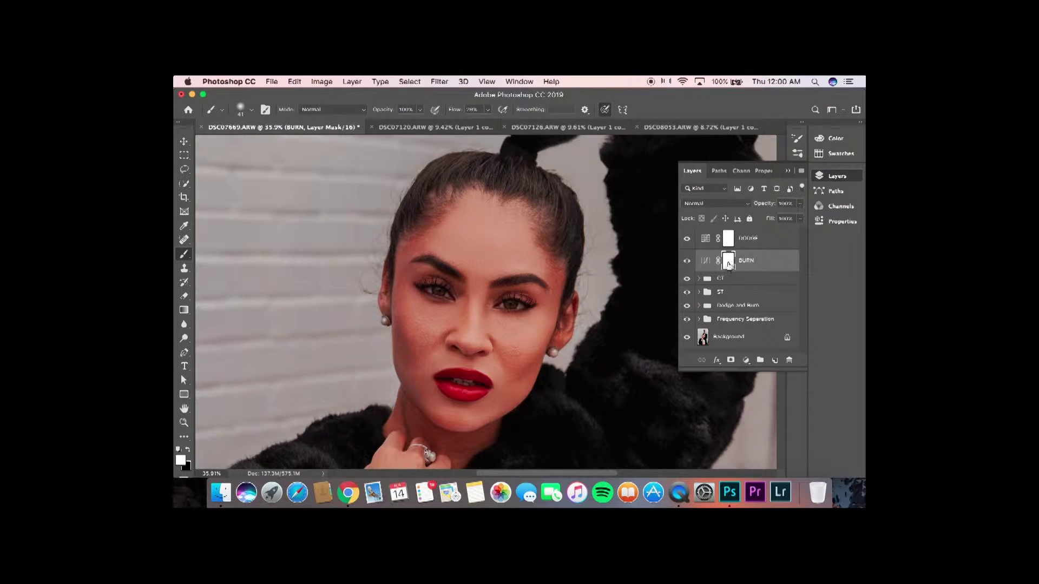
double_click(709, 264)
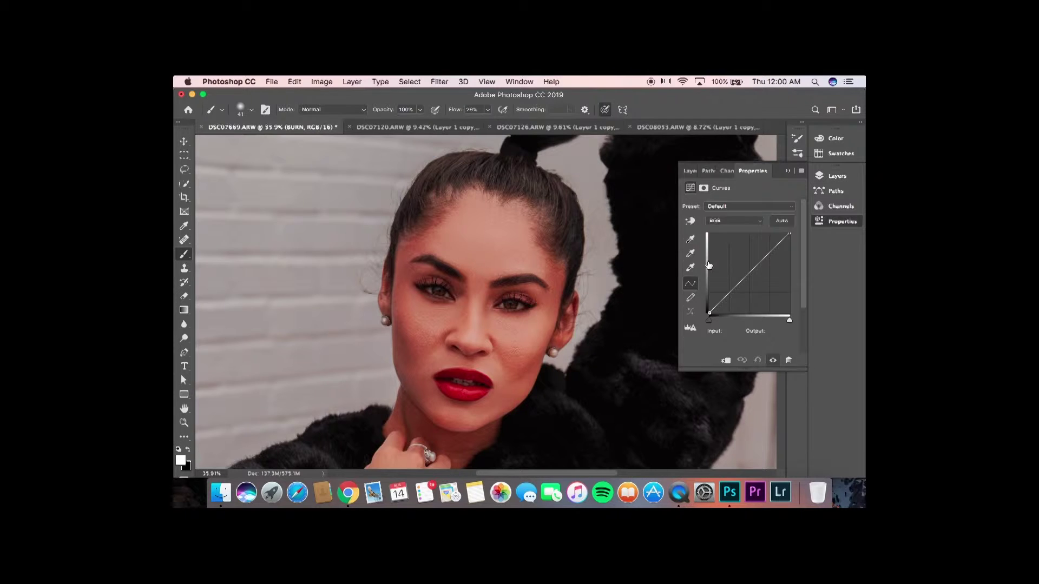
left_click(750, 273)
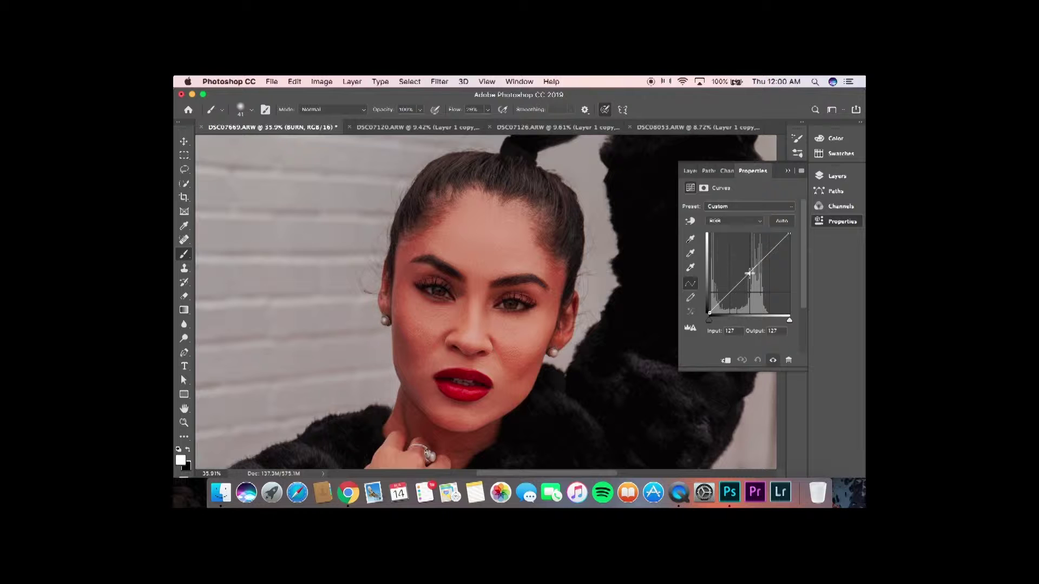
left_click_drag(750, 272, 748, 282)
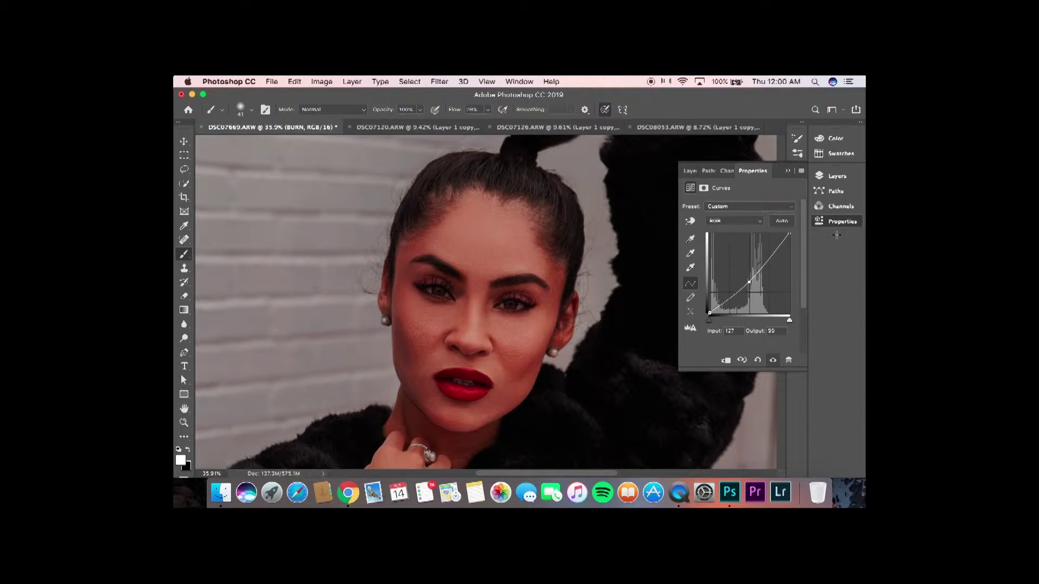
left_click(833, 177)
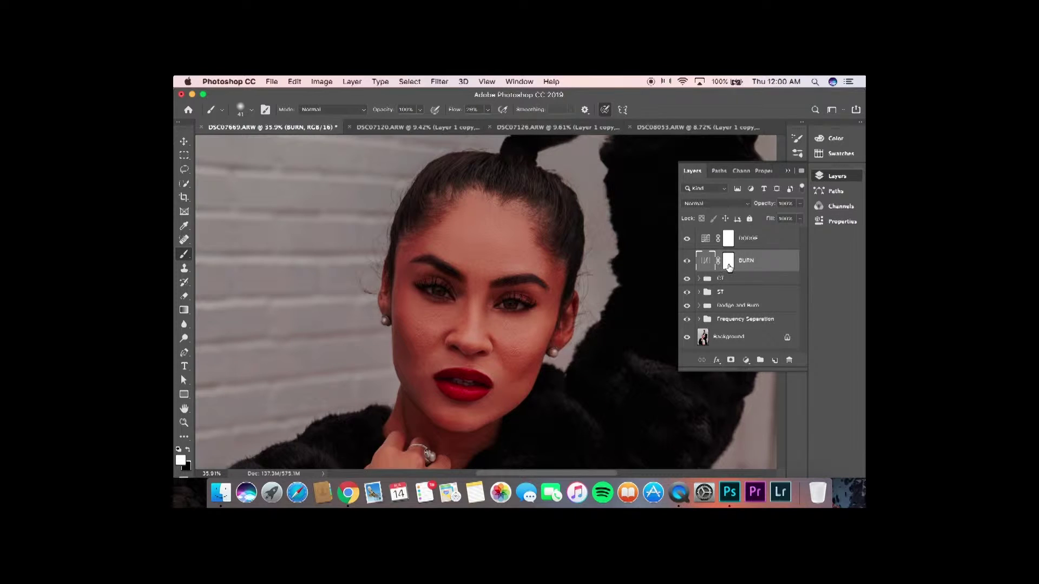
left_click(728, 262)
key("super+i")
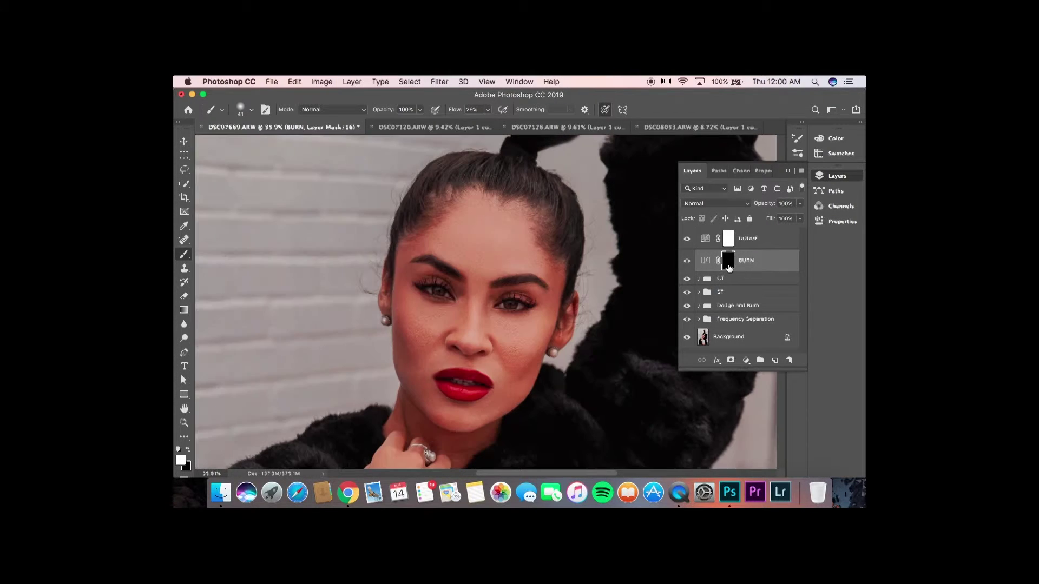
Step: Brighten the DODGE curve by raising its midpoint to input 130, output 167, and invert the layer's mask to black
left_click(728, 239)
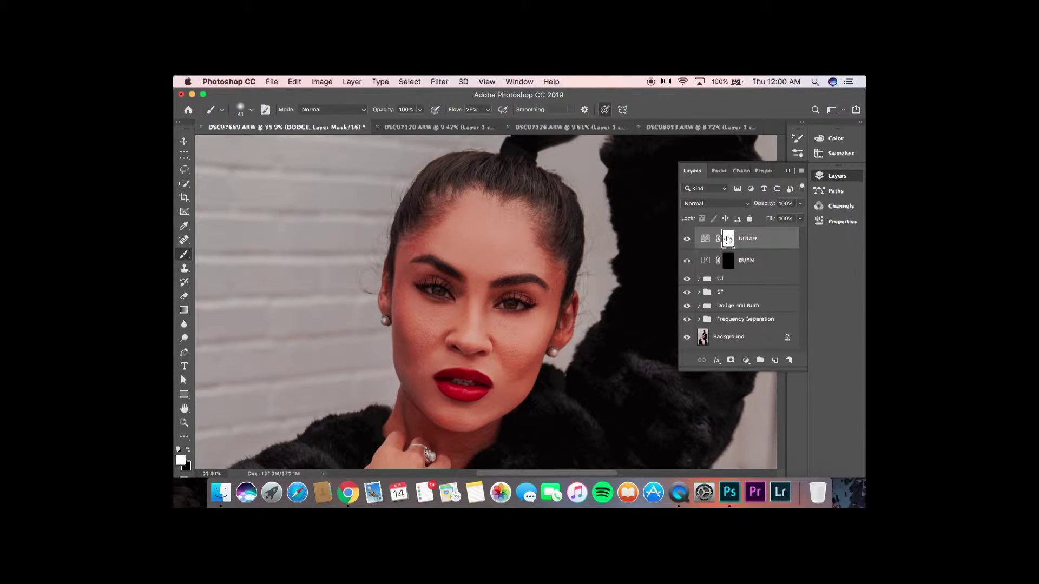
double_click(706, 238)
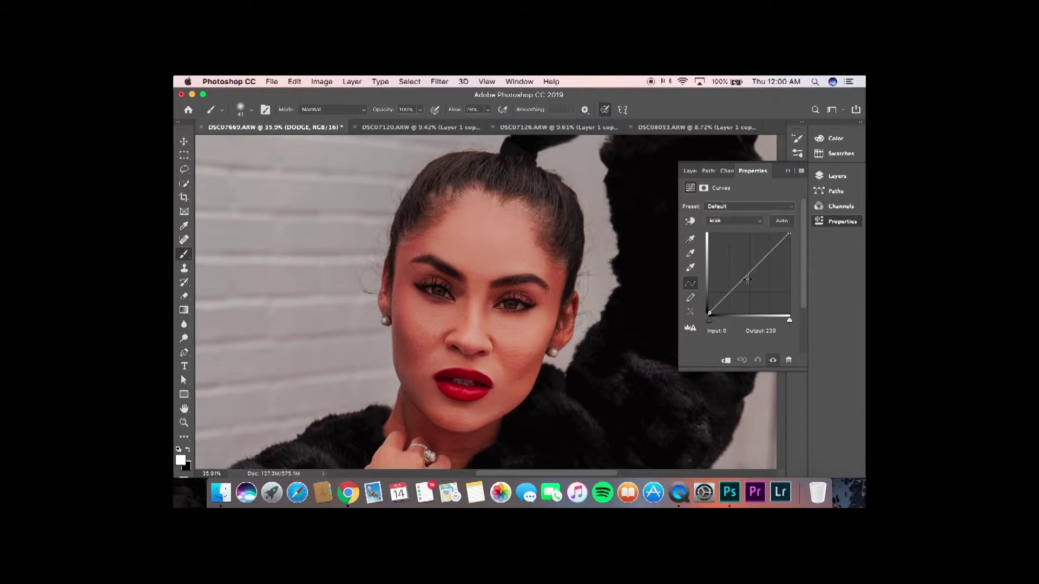
left_click_drag(750, 272, 749, 262)
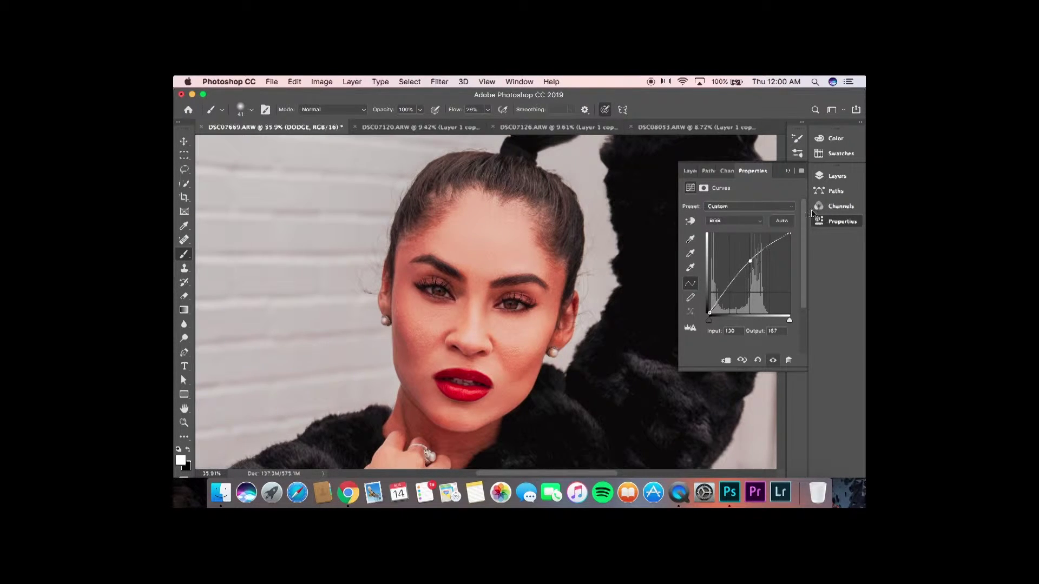
left_click(787, 171)
left_click(818, 179)
left_click(728, 244)
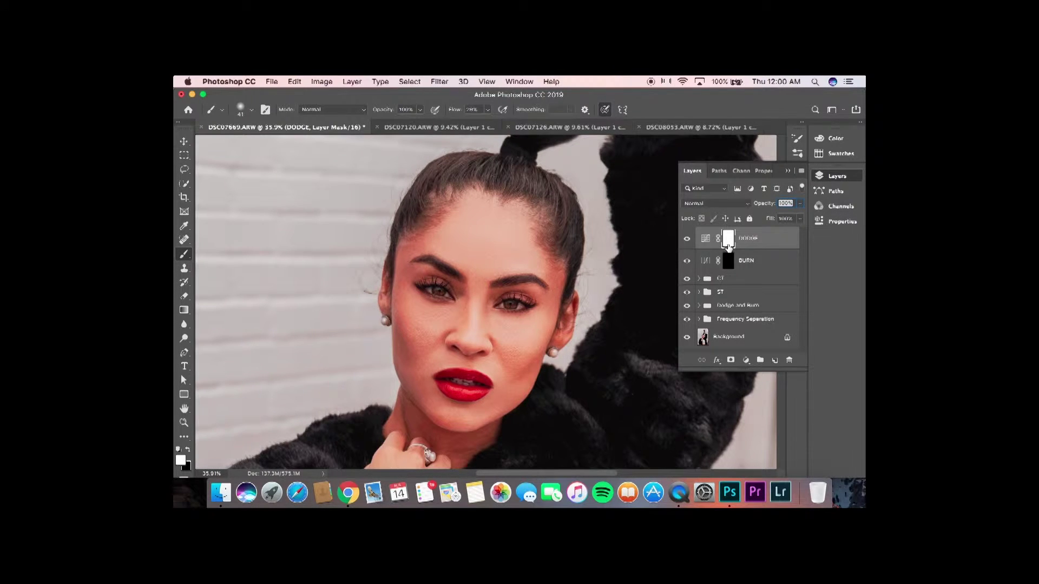
key("super+i")
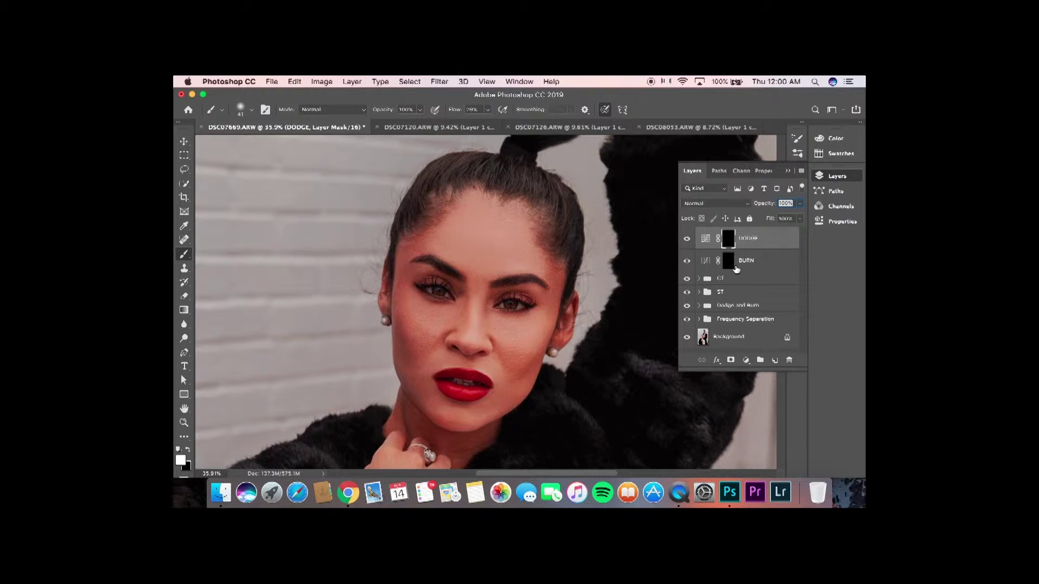
Step: Paint white over the eyebrows and upper lash areas on the BURN mask at 10% flow, and compare with the layer hidden
left_click(728, 262)
scroll(498, 224, "up", 5)
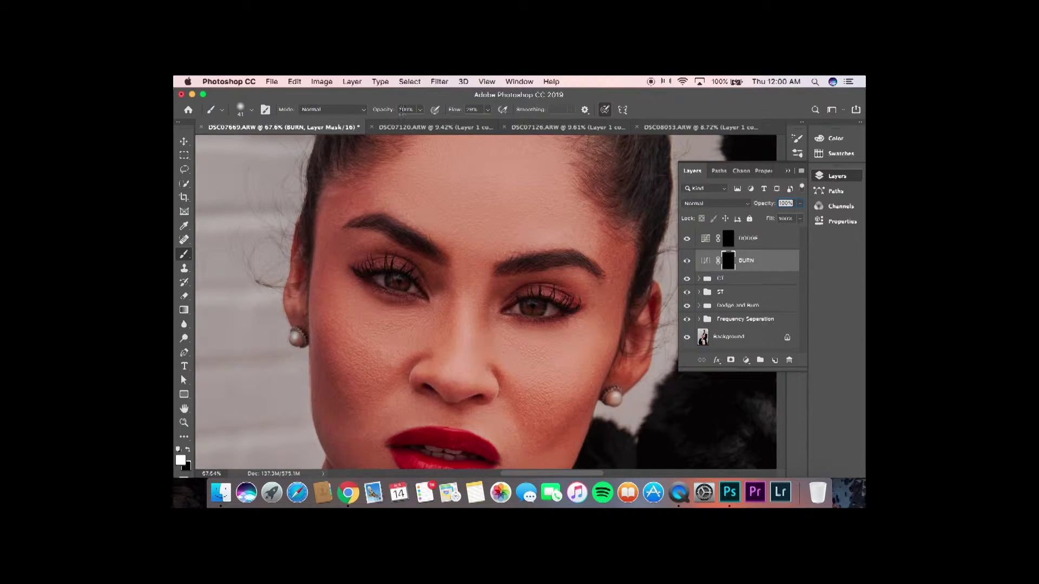
left_click(487, 109)
left_click_drag(485, 124, 478, 125)
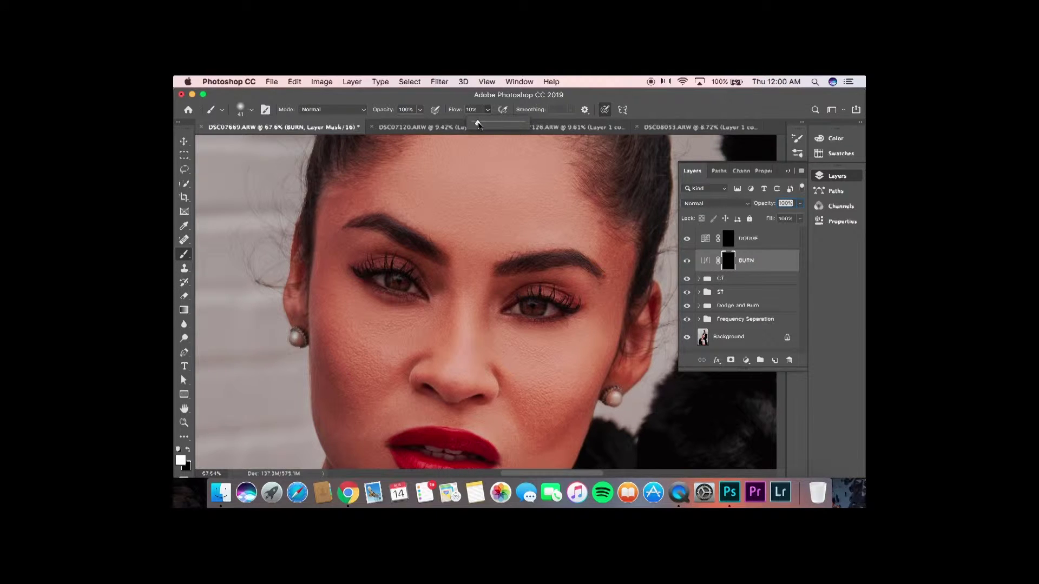
mouse_move(440, 260)
left_mouse_down("ctrl+alt")
mouse_move(448, 259)
mouse_move(439, 257)
left_mouse_up("ctrl+alt")
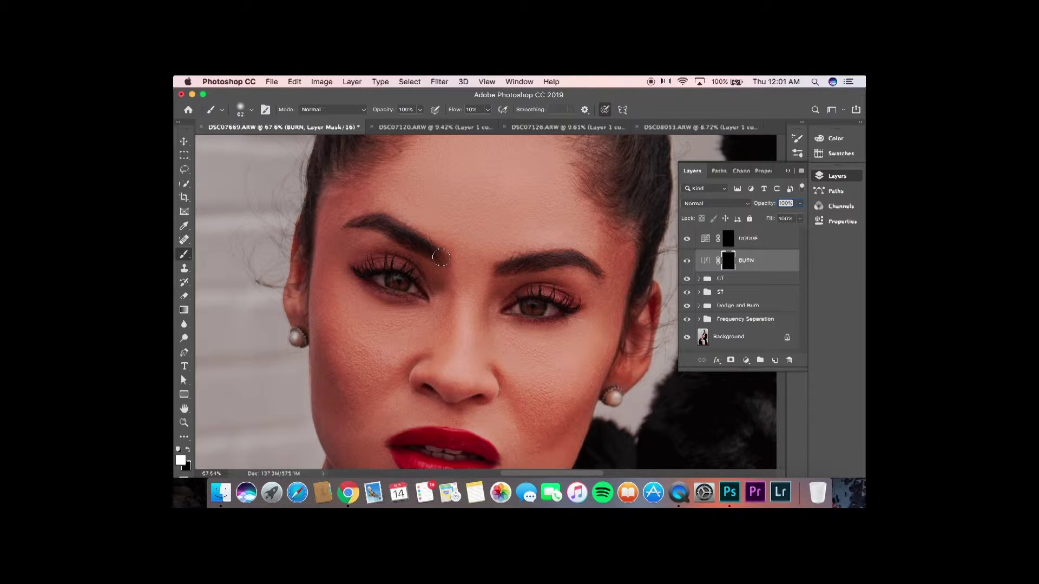
mouse_move(503, 272)
left_mouse_down()
mouse_move(569, 259)
mouse_move(590, 271)
left_mouse_up()
mouse_move(390, 267)
left_mouse_down("ctrl+alt")
mouse_move(376, 270)
mouse_move(410, 282)
mouse_move(358, 283)
left_mouse_up("ctrl+alt")
mouse_move(521, 302)
left_mouse_down()
mouse_move(564, 301)
mouse_move(575, 315)
mouse_move(541, 295)
left_mouse_up()
left_click(689, 262)
left_click(689, 262)
left_click(688, 261)
left_click(688, 262)
Step: Paint along the lower inner corner of the eye on the image's left in the DODGE mask at 30% flow
left_click(705, 242)
scroll(489, 303, "up", 5)
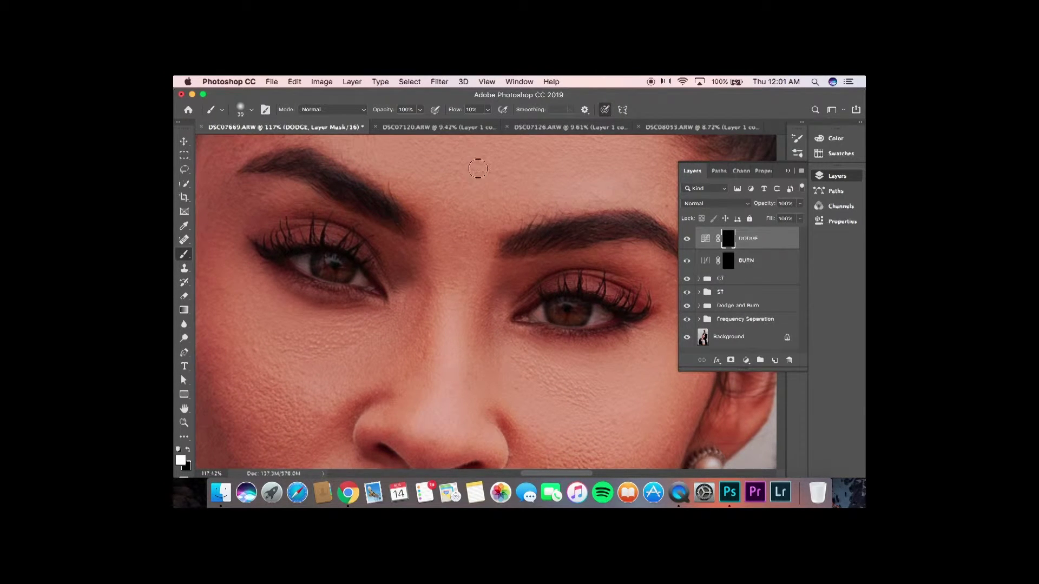
left_click(487, 112)
left_click_drag(488, 123, 495, 128)
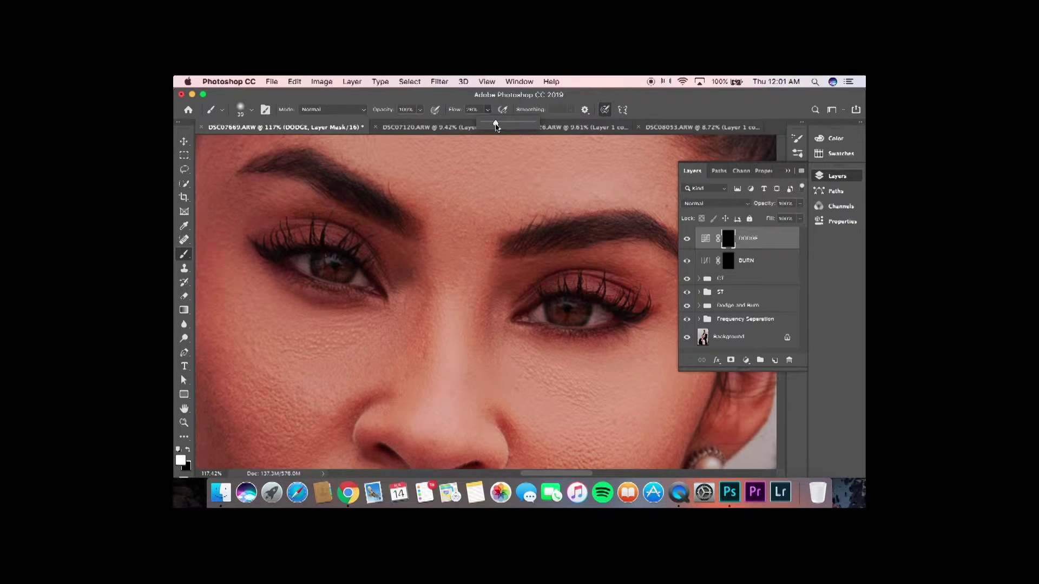
left_click_drag(498, 126, 499, 128)
left_click_drag(374, 302, 366, 302)
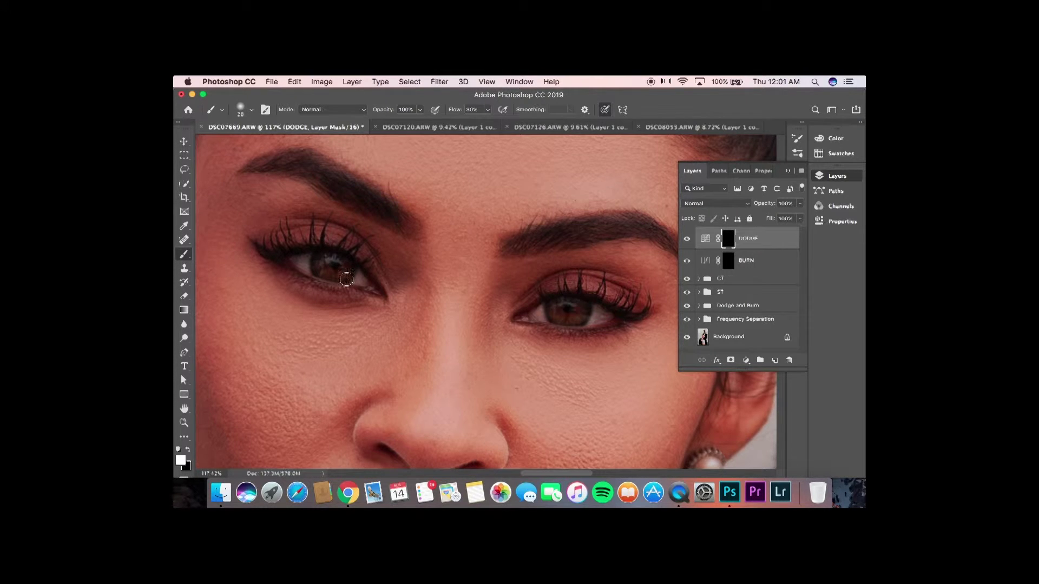
Step: Brighten both irises on the DODGE mask with the brush flow at 40%, and compare with the layer hidden
left_click(488, 110)
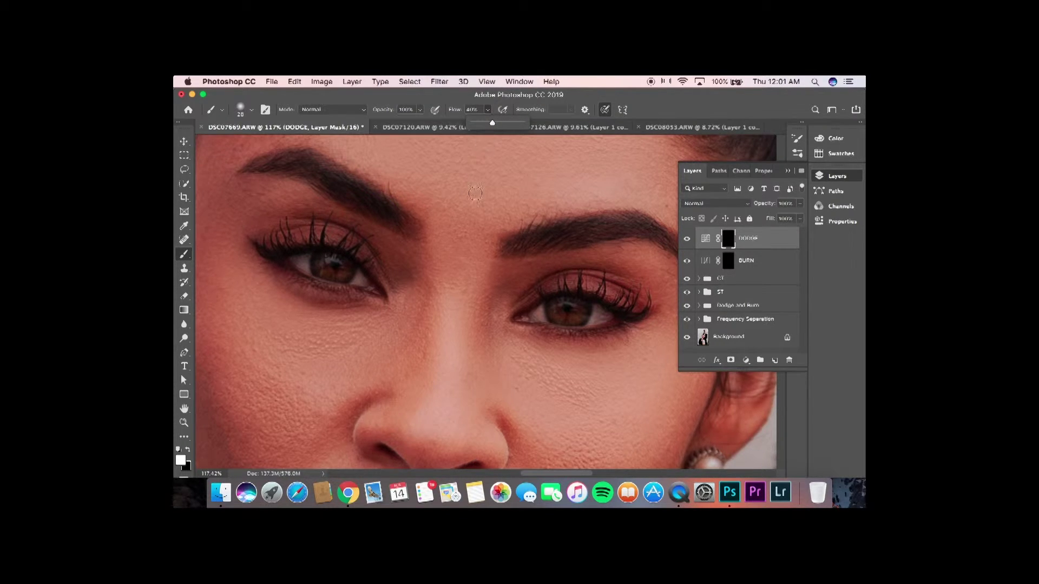
mouse_move(321, 266)
left_mouse_down()
mouse_move(332, 275)
mouse_move(346, 265)
mouse_move(338, 278)
mouse_move(327, 266)
left_mouse_up()
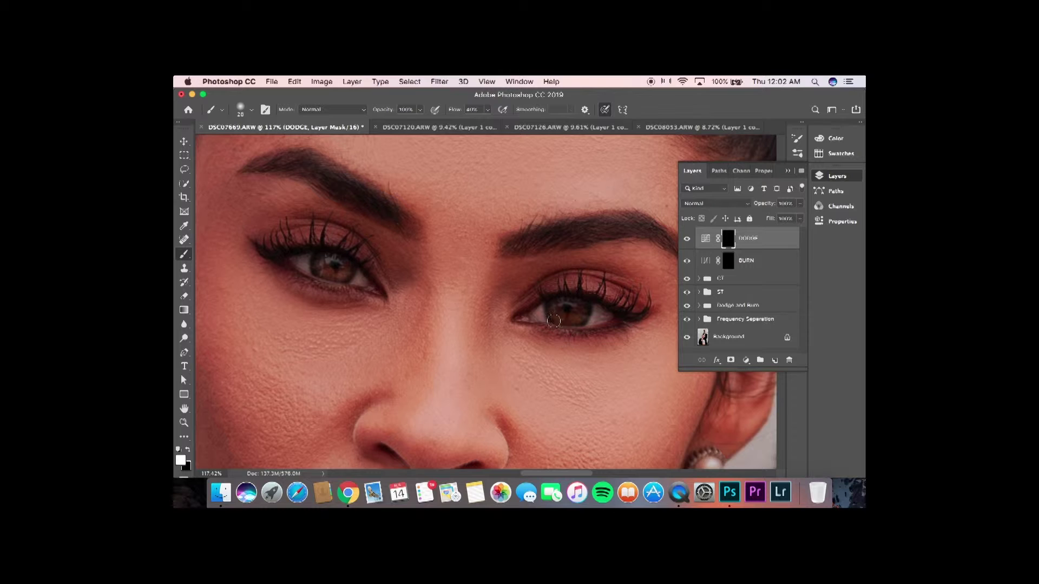
mouse_move(556, 309)
left_mouse_down()
mouse_move(568, 321)
mouse_move(582, 309)
mouse_move(570, 320)
left_mouse_up()
scroll(468, 319, "down", 8)
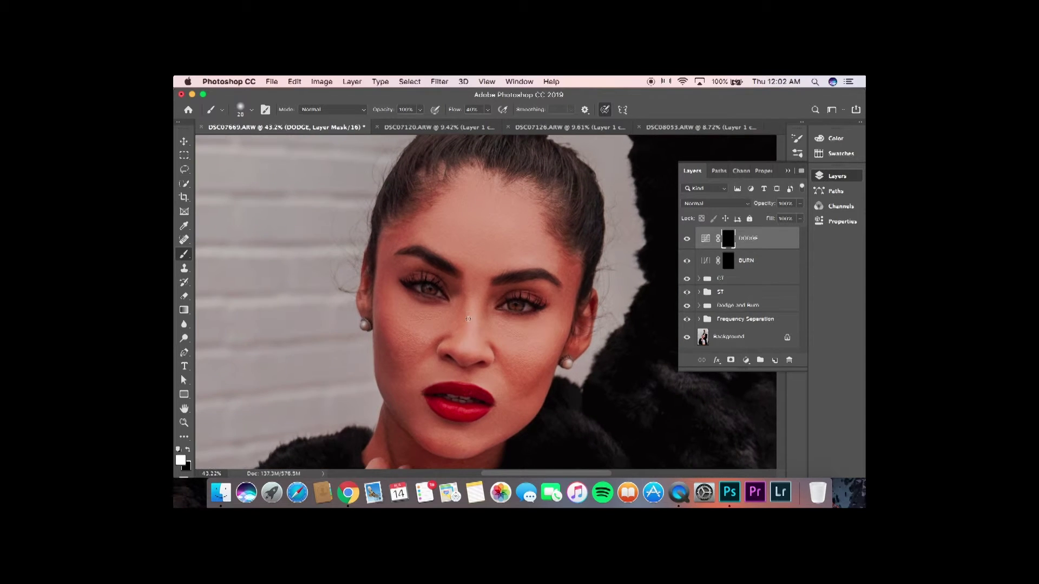
left_click(687, 239)
left_click(687, 239)
left_click(687, 240)
left_click(687, 239)
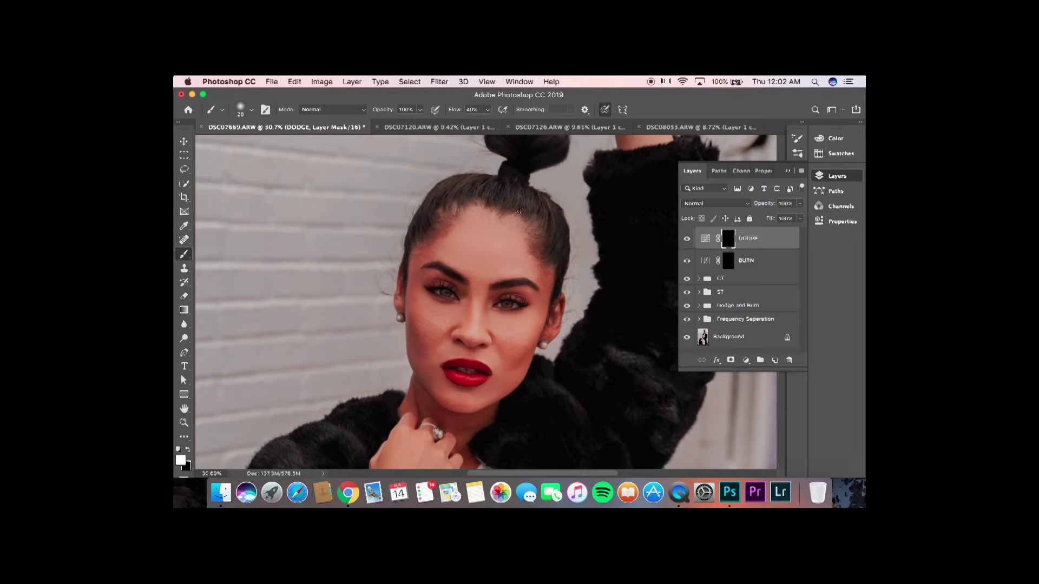
scroll(518, 211, "up", 10)
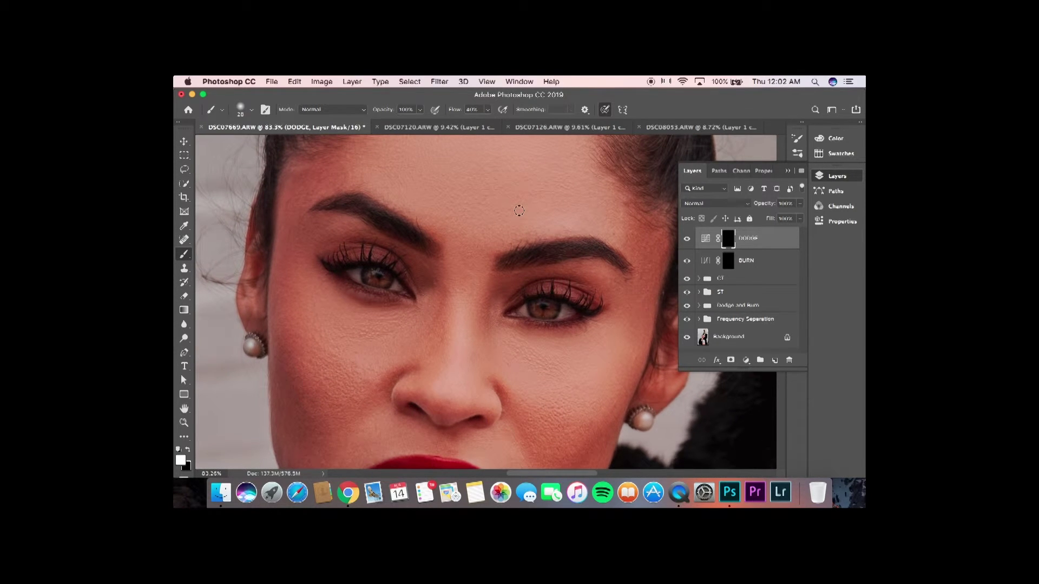
left_click(687, 239)
left_click(687, 240)
Step: Dodge a small highlight in the iris on the image's right with a 10 px brush
scroll(603, 214, "up", 2)
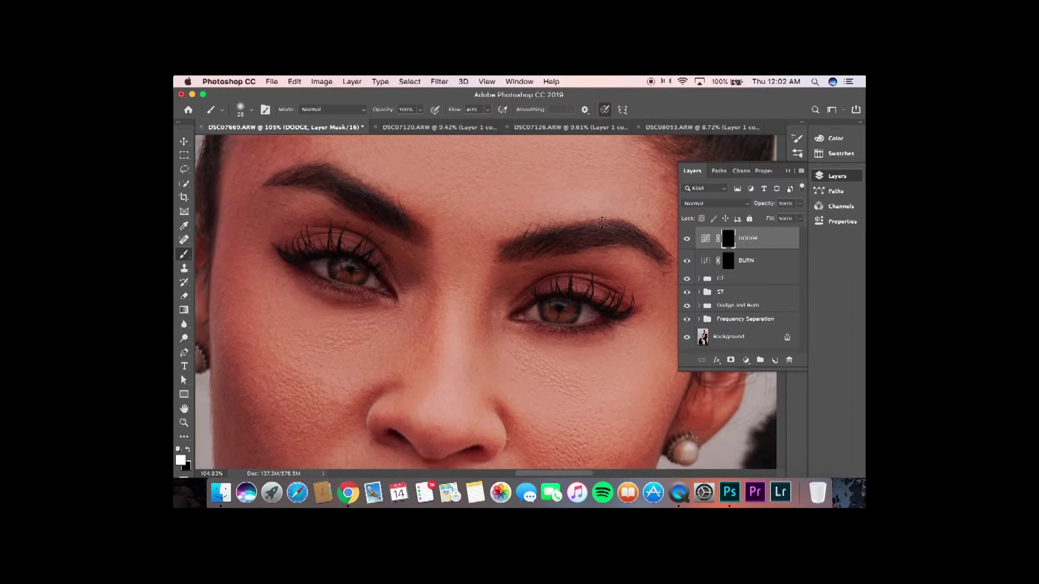
scroll(594, 278, "up", 1)
left_click_drag(584, 302, 577, 302, "ctrl+alt")
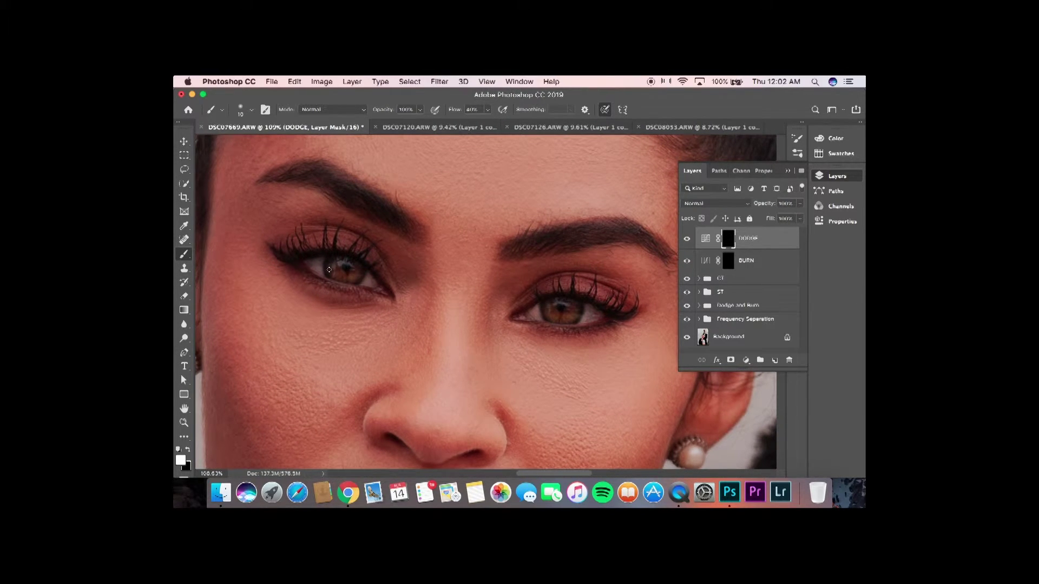
Step: Burn around the irises and lash lines of both eyes on the BURN mask at 10% flow, checking against the hidden layer
left_click(740, 268)
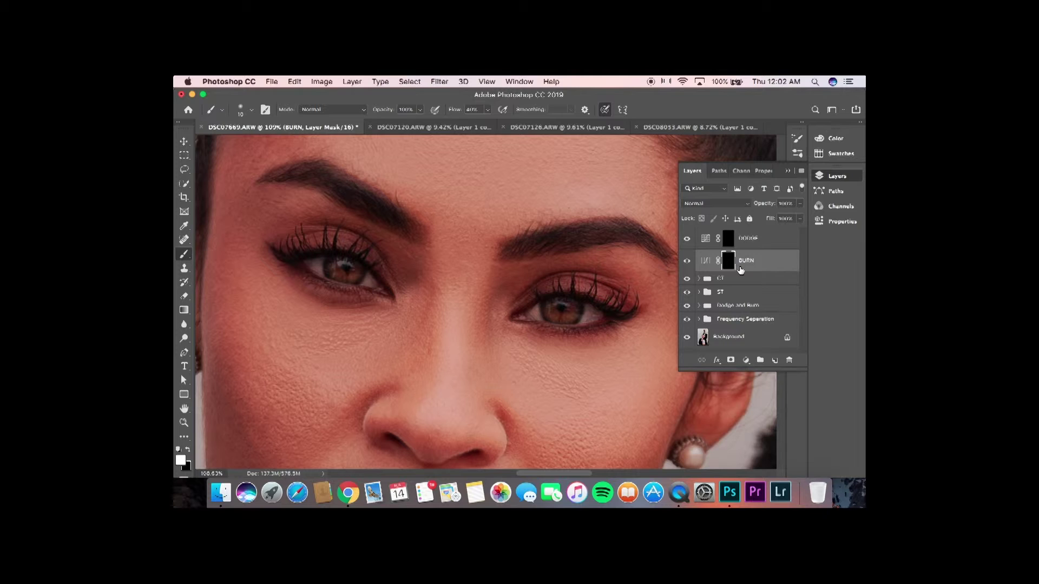
left_click_drag(488, 109, 472, 126)
mouse_move(550, 314)
left_mouse_down()
mouse_move(547, 300)
mouse_move(597, 309)
left_mouse_up()
left_click(688, 264)
left_click(689, 263)
mouse_move(356, 262)
left_mouse_down()
mouse_move(303, 263)
mouse_move(353, 260)
mouse_move(364, 269)
mouse_move(322, 258)
mouse_move(365, 258)
left_mouse_up()
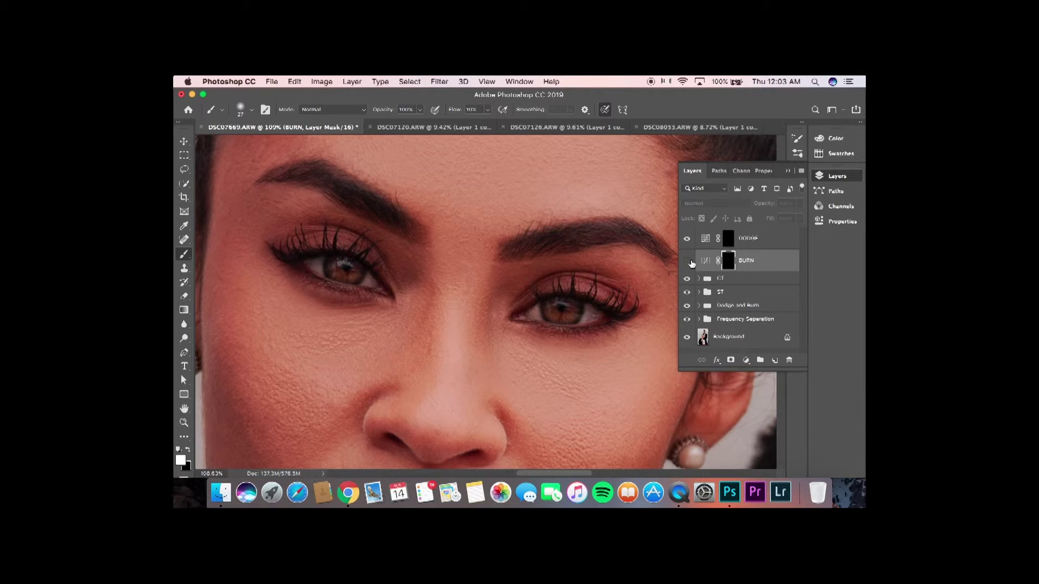
mouse_move(322, 290)
left_mouse_down()
mouse_move(327, 264)
mouse_move(355, 282)
left_mouse_up()
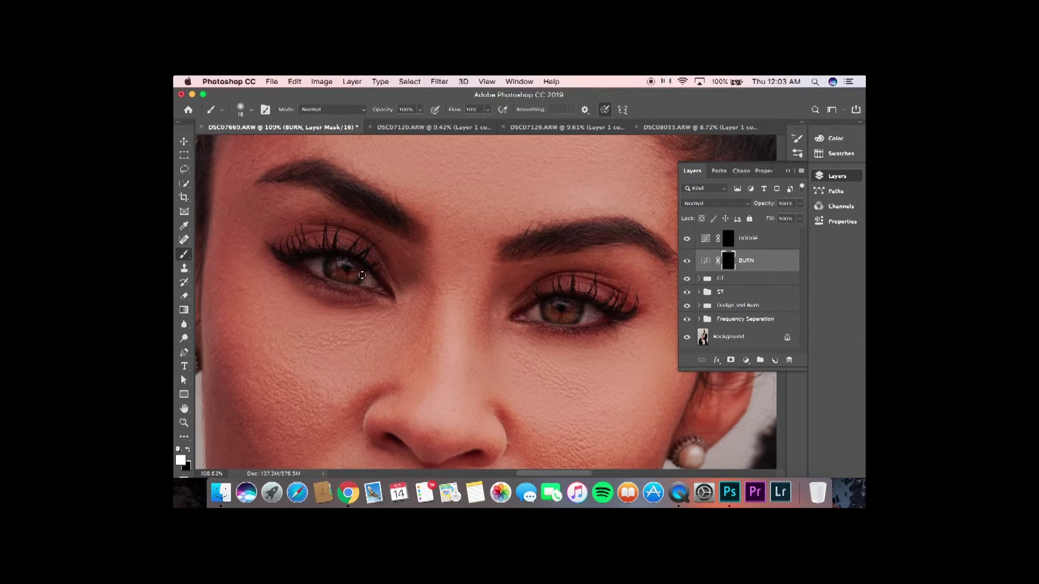
mouse_move(543, 308)
left_mouse_down()
mouse_move(557, 323)
mouse_move(579, 312)
left_mouse_up()
Step: Group the DODGE and BURN layers, name the group EYES, and compare the portrait with the group hidden
scroll(573, 310, "down", 8)
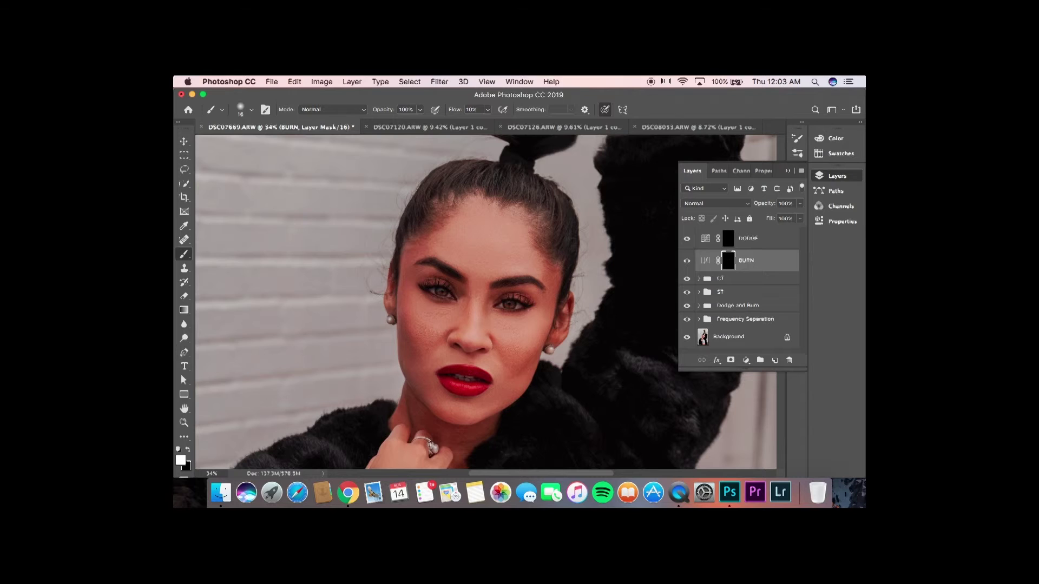
left_click(772, 248, "shift")
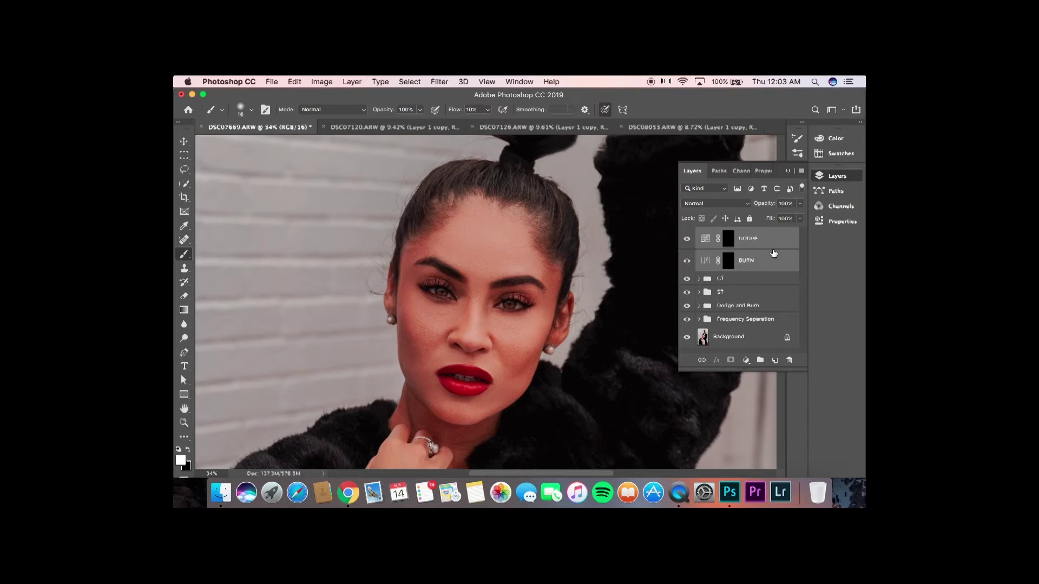
key("super+g")
double_click(719, 233)
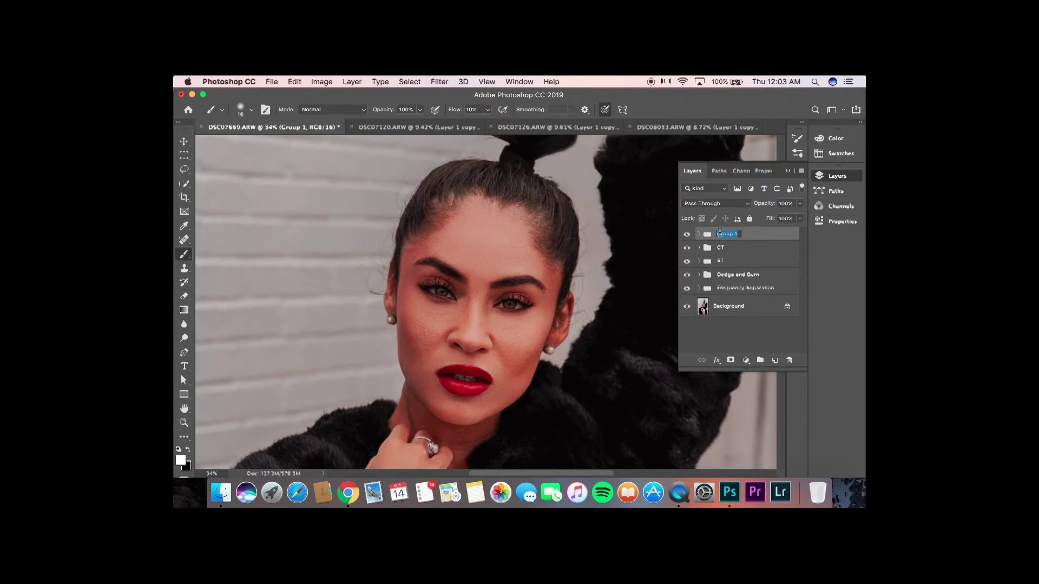
type("EYES")
key("Return")
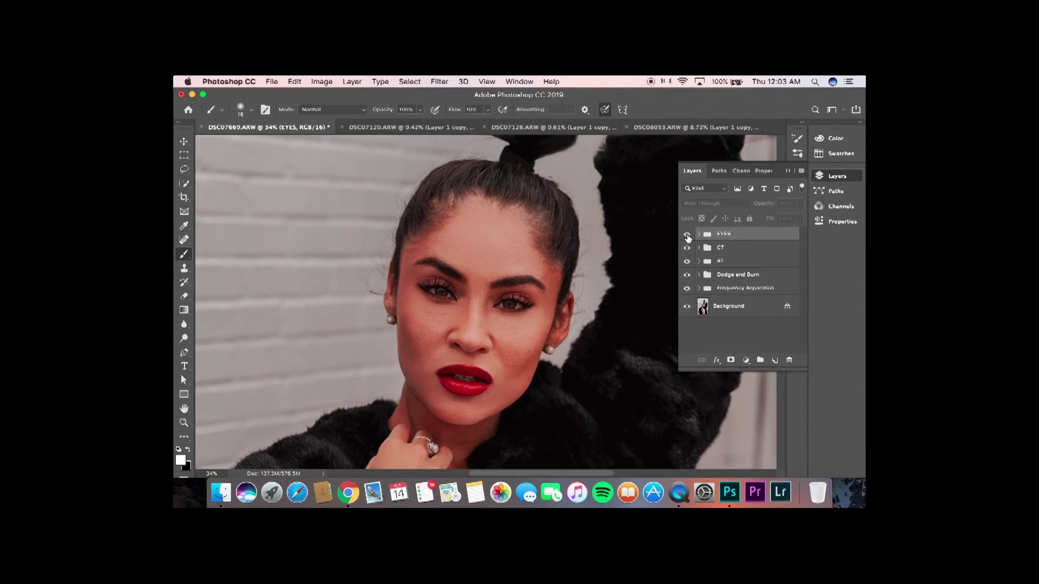
left_click(687, 237)
left_click(687, 237)
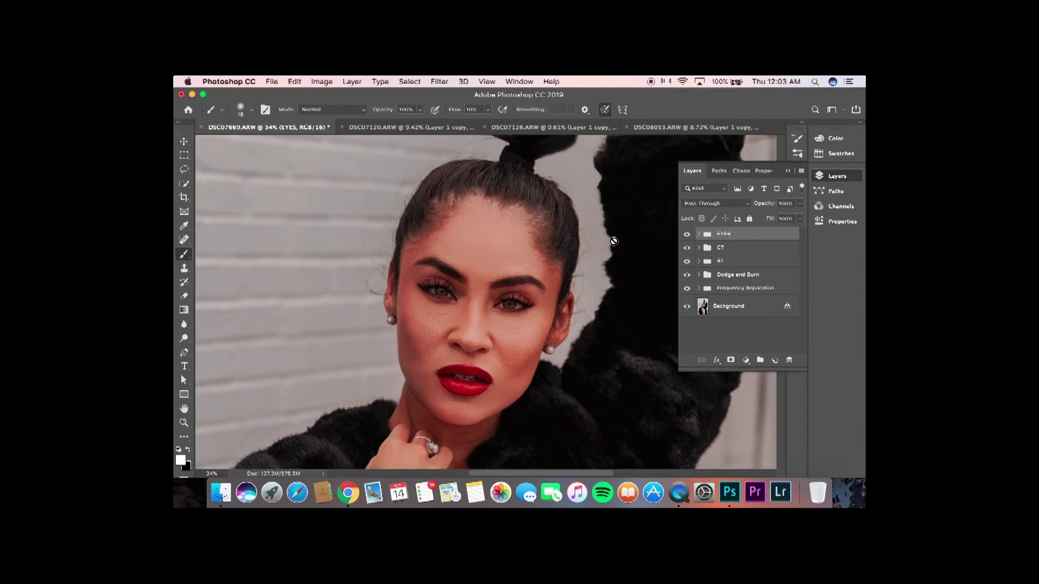
Step: Brighten the iris on the image's left in the DODGE mask with a 30 px brush at higher flow, and compare with the layer hidden
key("super+plus")
scroll(613, 241, "up", 5)
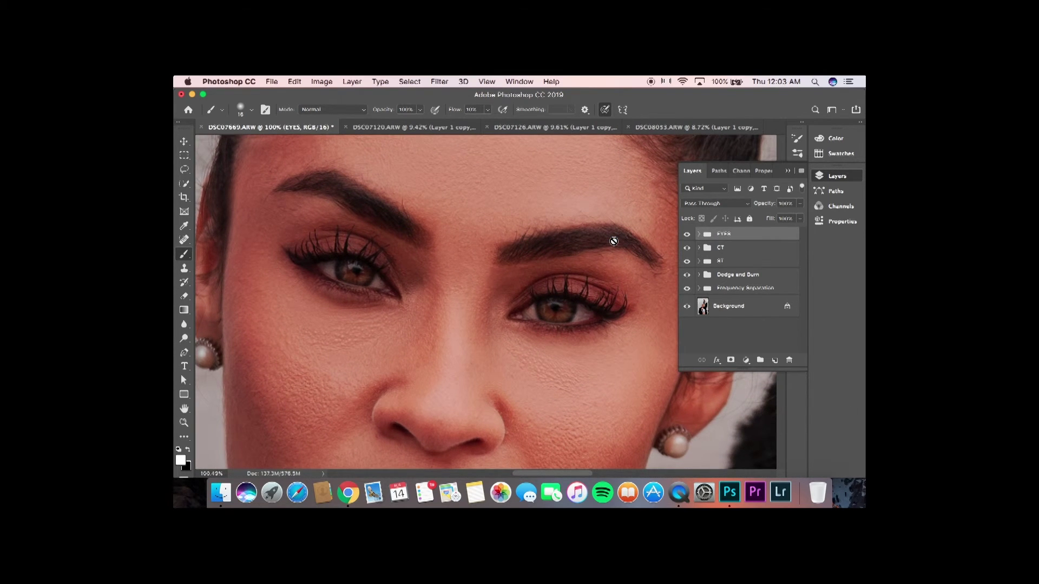
left_click(699, 233)
left_click(740, 259)
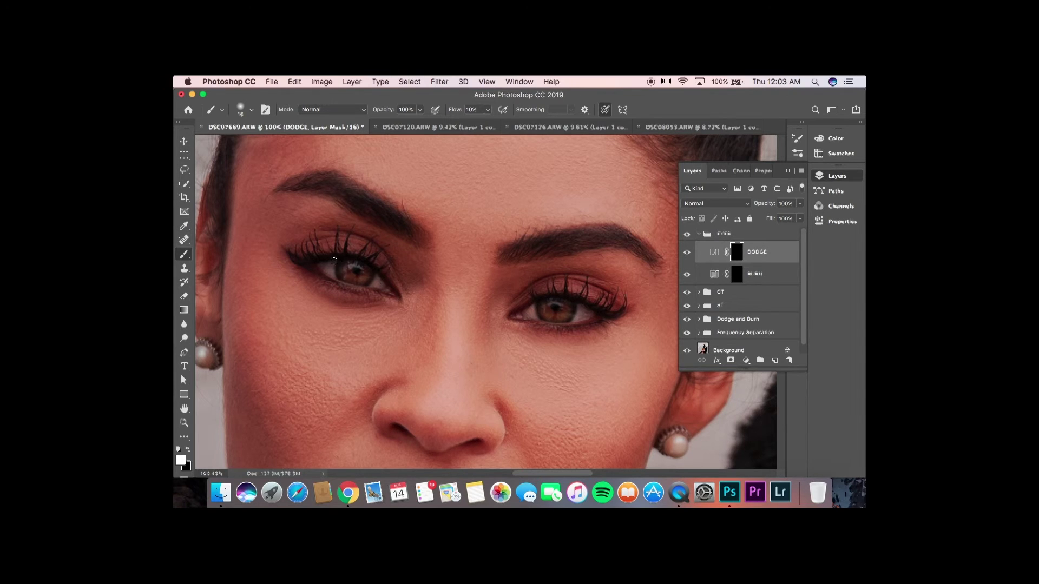
left_click(487, 109)
left_click_drag(489, 124, 522, 127)
left_click(366, 282)
left_click_drag(365, 283, 366, 269)
left_click(687, 253)
left_click(687, 253)
scroll(574, 319, "down", 5)
scroll(577, 321, "up", 1)
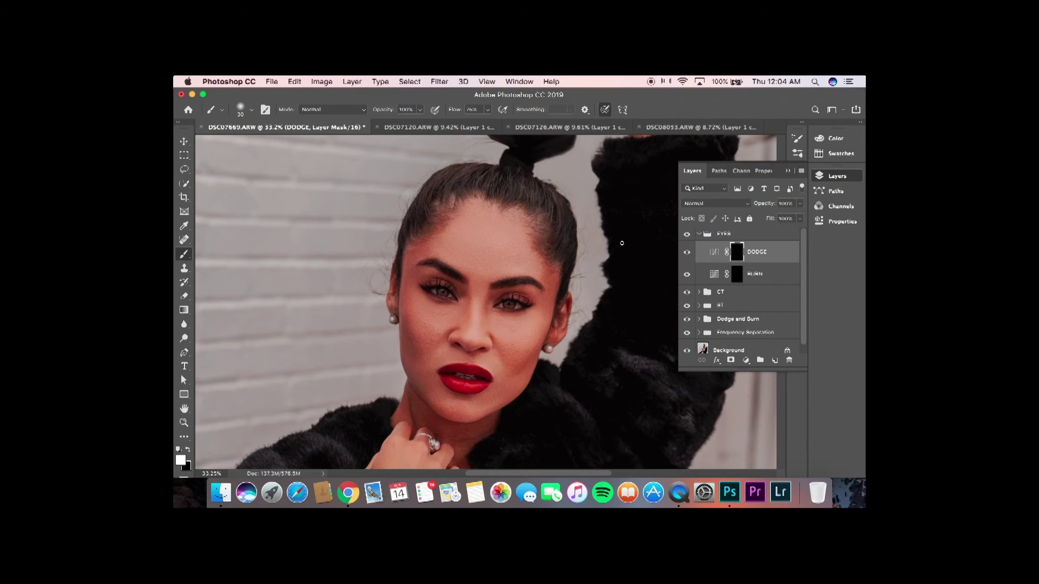
scroll(621, 243, "down", 3)
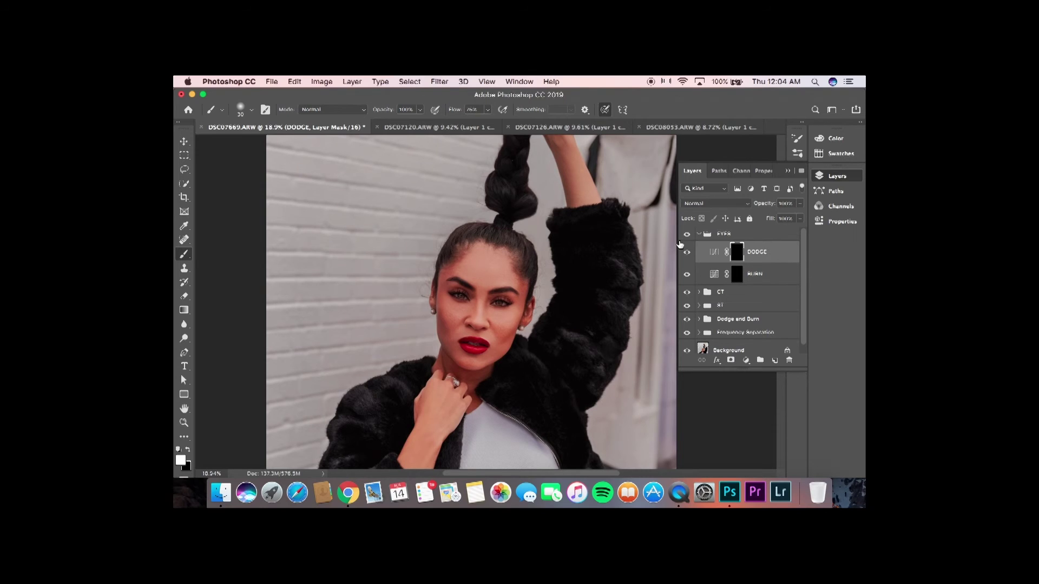